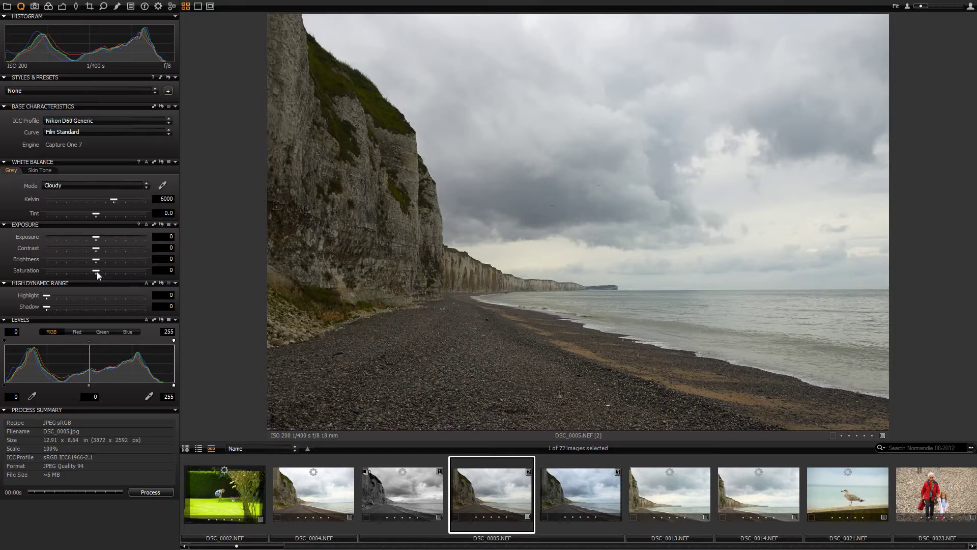
Try desaturating variant 2 of DSC_0005.NEF to -100, and reset its exposure adjustments
left_click_drag(96, 271, 39, 268)
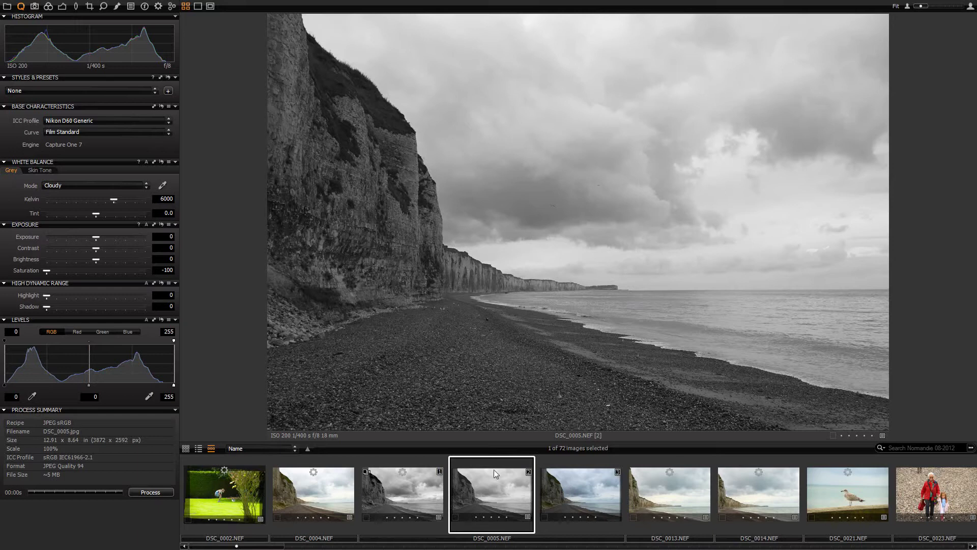
left_click(161, 225)
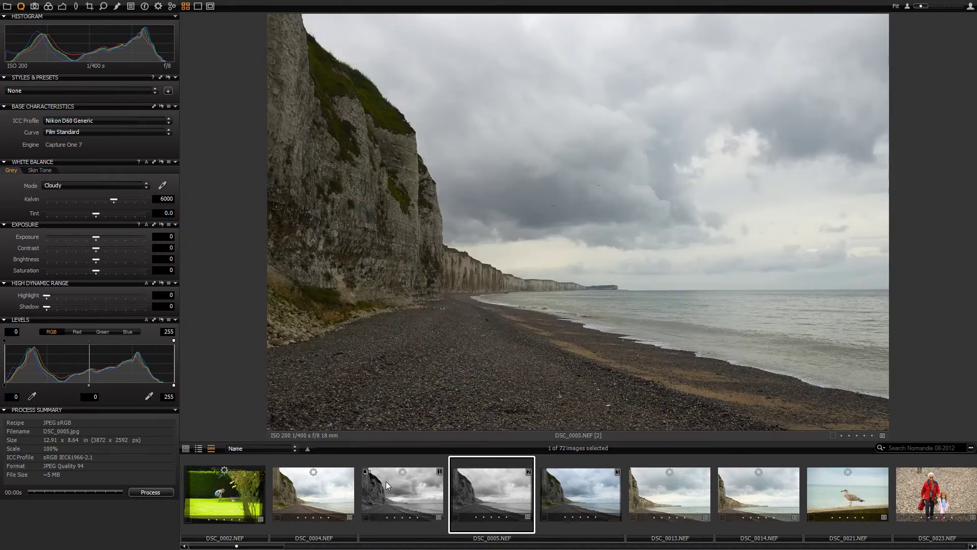
Enable Black & White on variant 2 with Red 77, Yellow 77, Green -100, Cyan -49, Blue -49 and Magenta -38
left_click(49, 6)
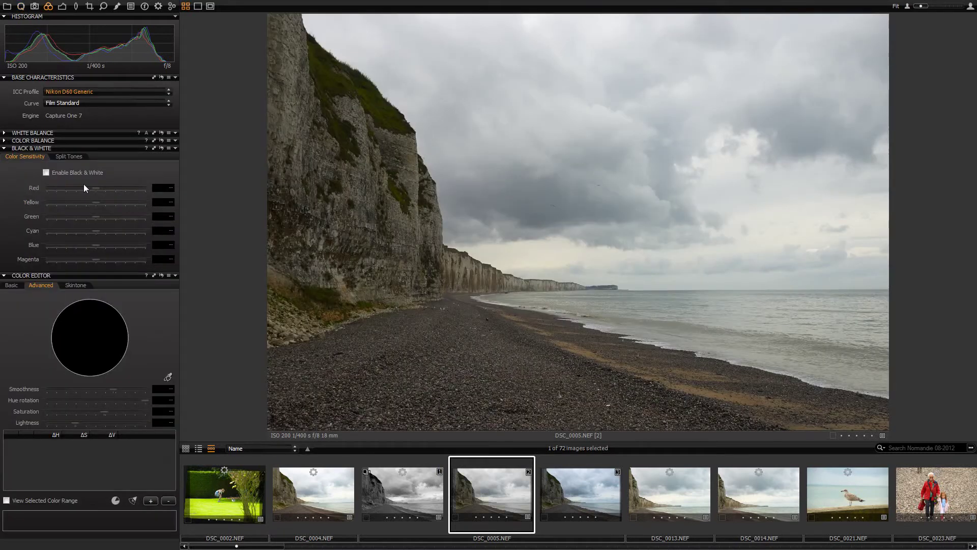
left_click(46, 172)
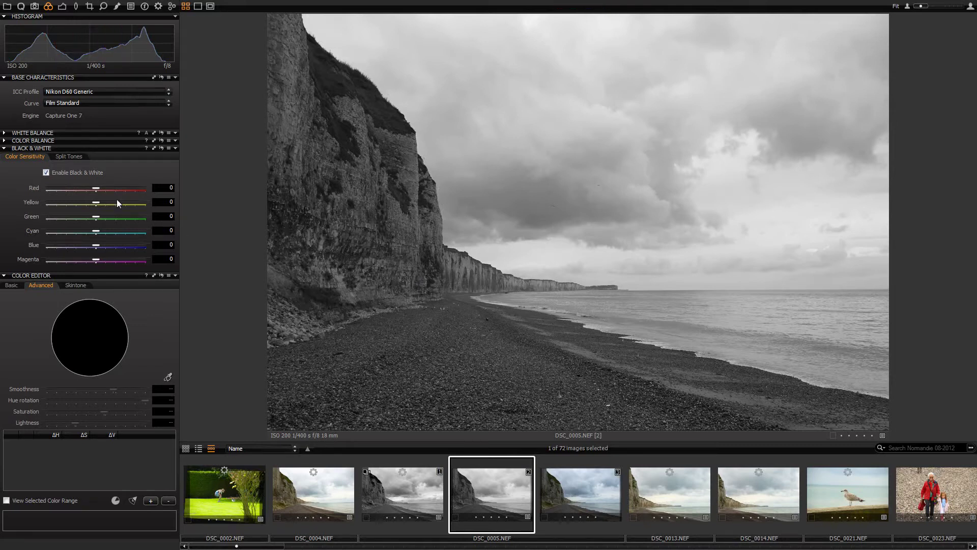
left_click_drag(95, 189, 132, 189)
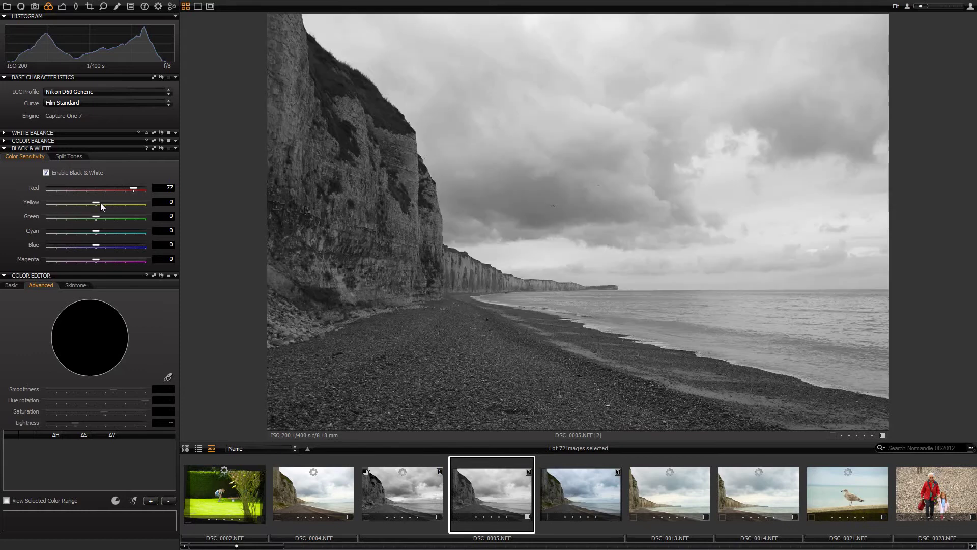
left_click_drag(97, 203, 134, 203)
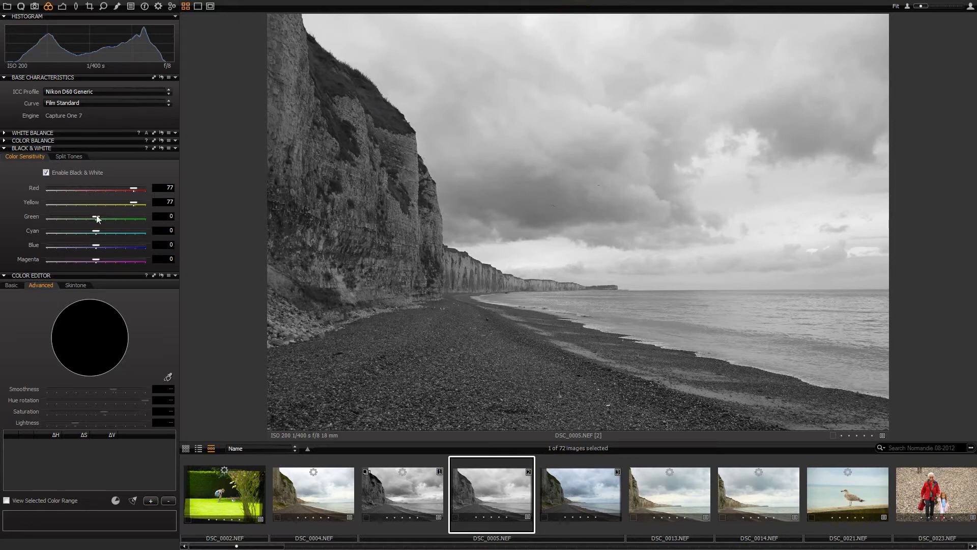
left_click_drag(96, 218, 37, 222)
left_click_drag(95, 233, 78, 245)
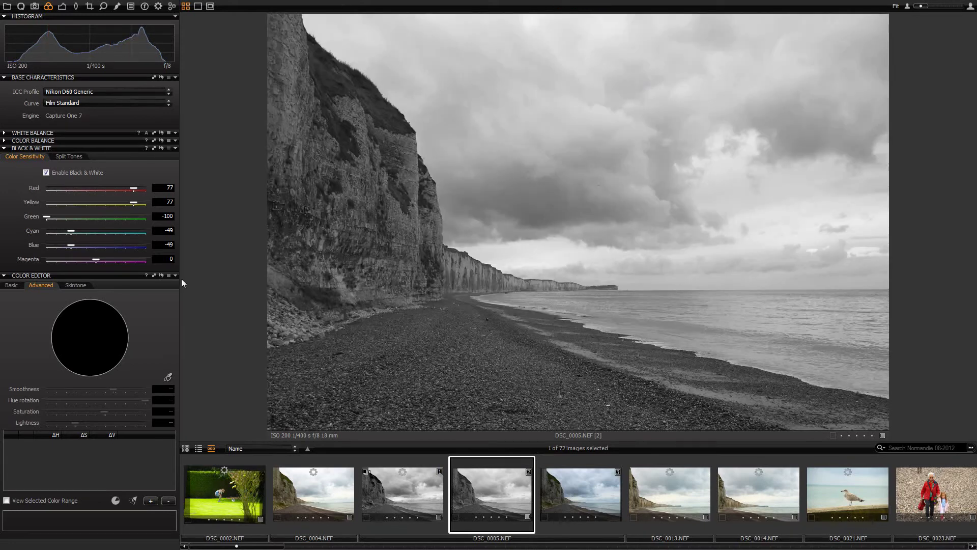
left_click_drag(97, 260, 78, 264)
View variant 1 for comparison, return to variant 2 and reset its Black & White adjustments
left_click(411, 491)
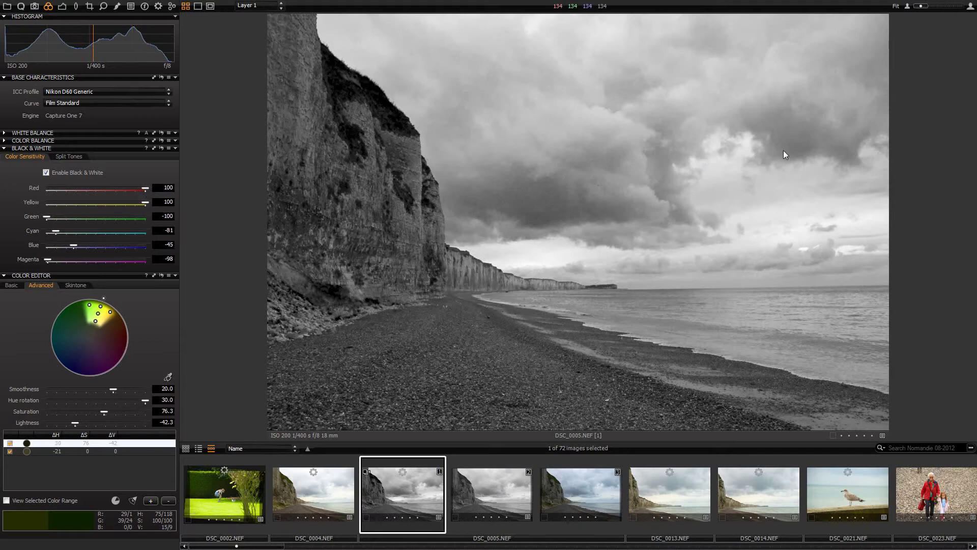
left_click(500, 495)
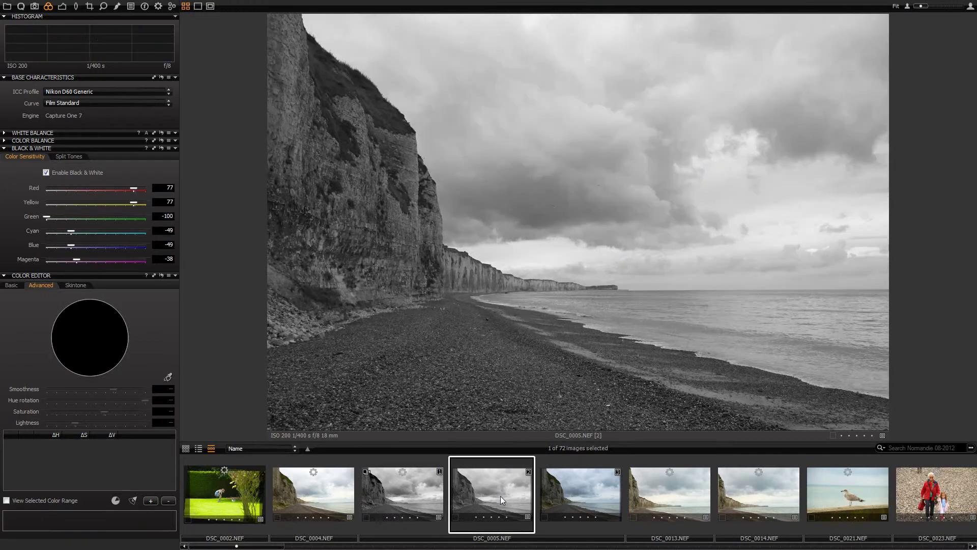
left_click(160, 148)
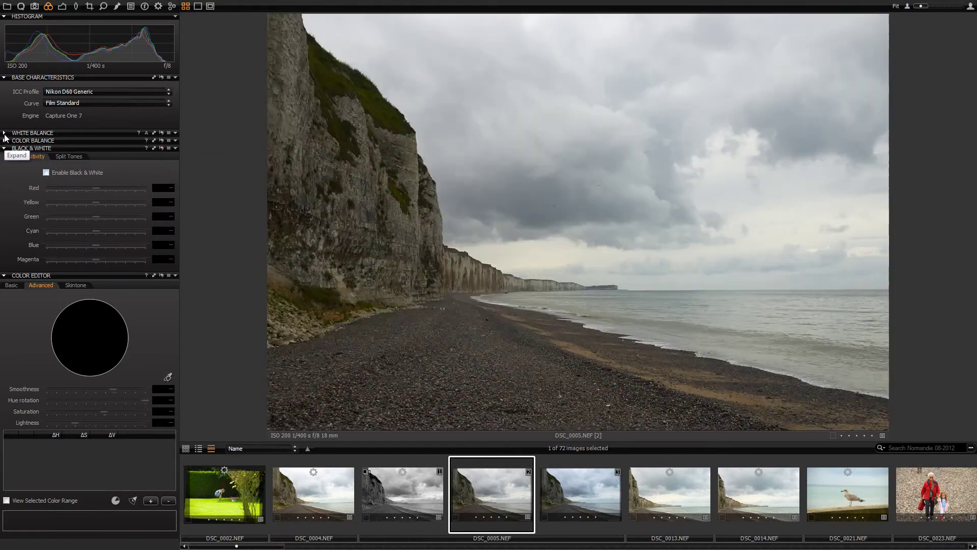
Set the saturation of variant 2 to -100 and display variant 1 beside it
left_click(21, 7)
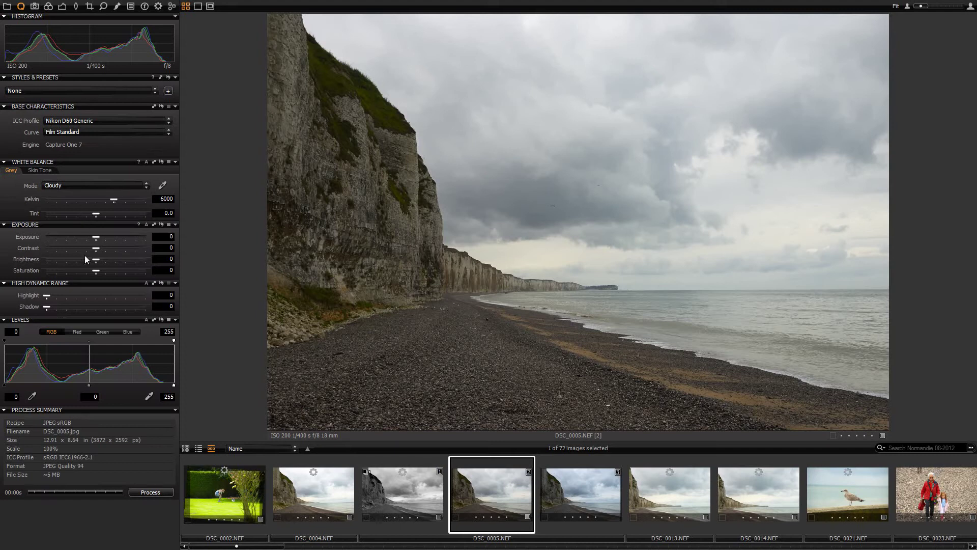
left_click_drag(95, 270, 24, 272)
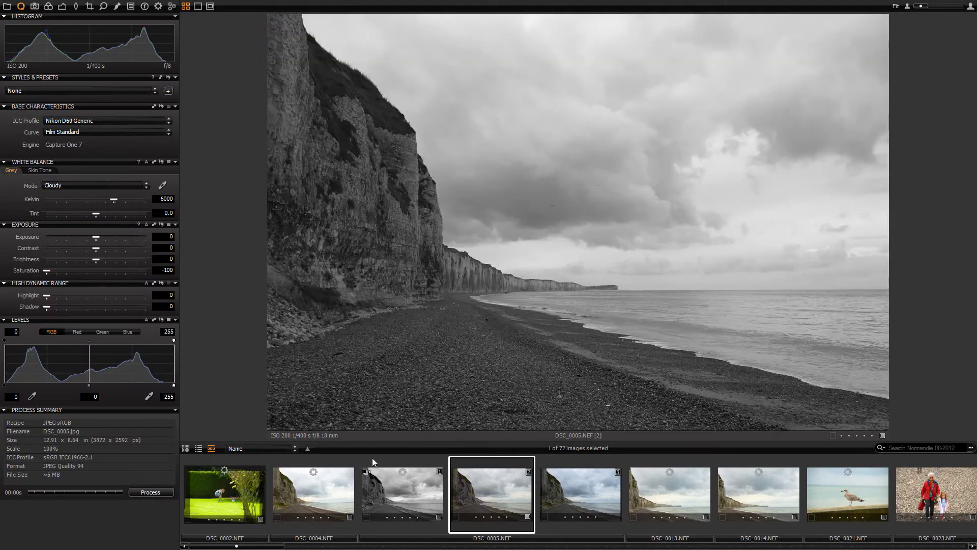
left_click(400, 479, "ctrl")
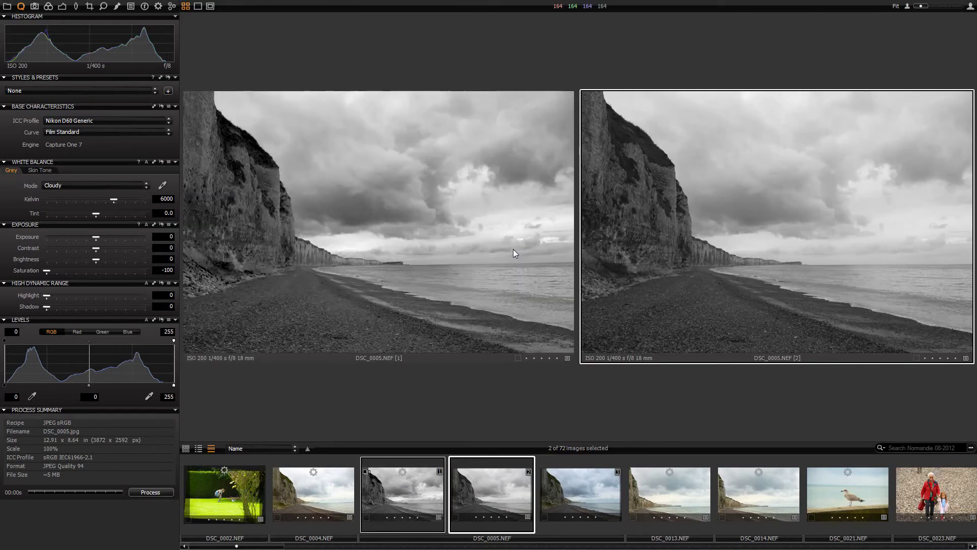
Turn off Black & White on variant 1 to view its color version, and add variant 3 to the comparison
left_click(267, 205)
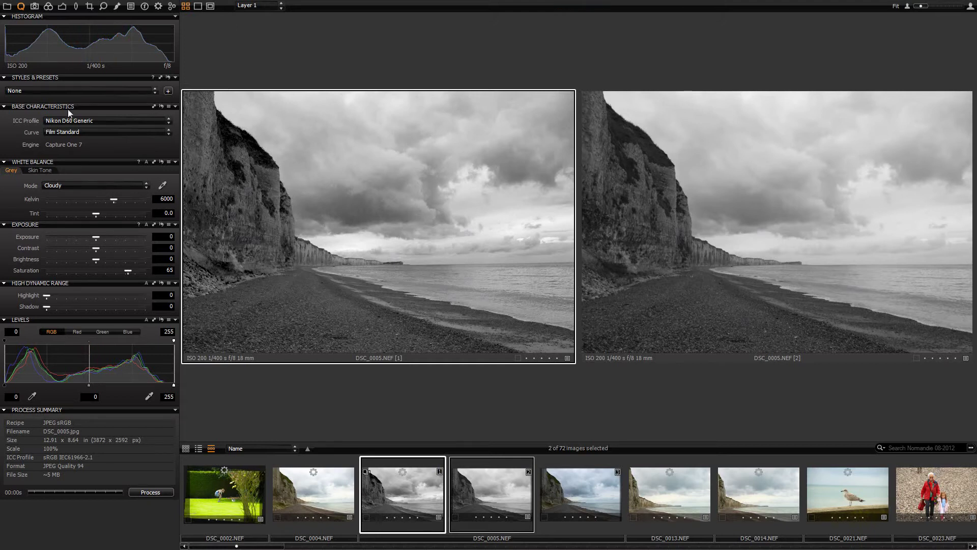
left_click(48, 6)
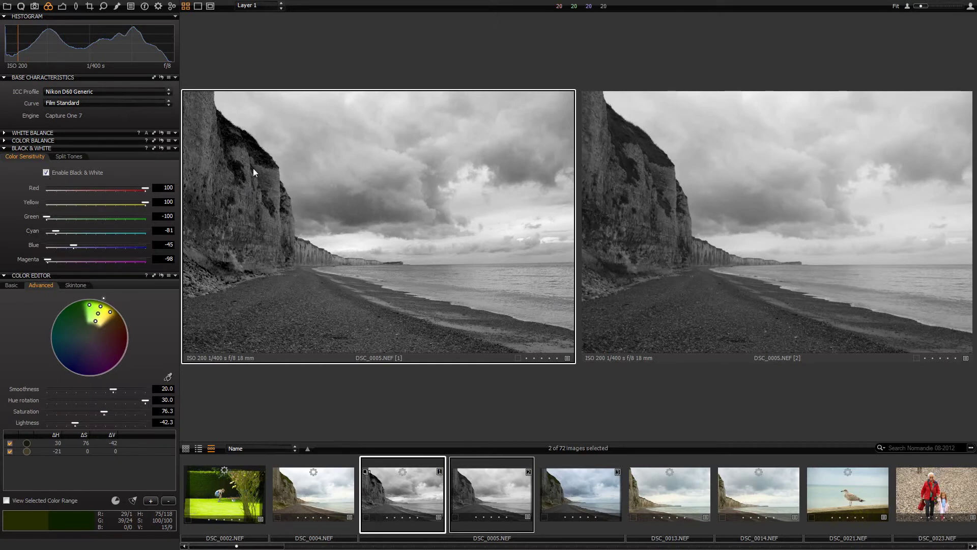
left_click(46, 173)
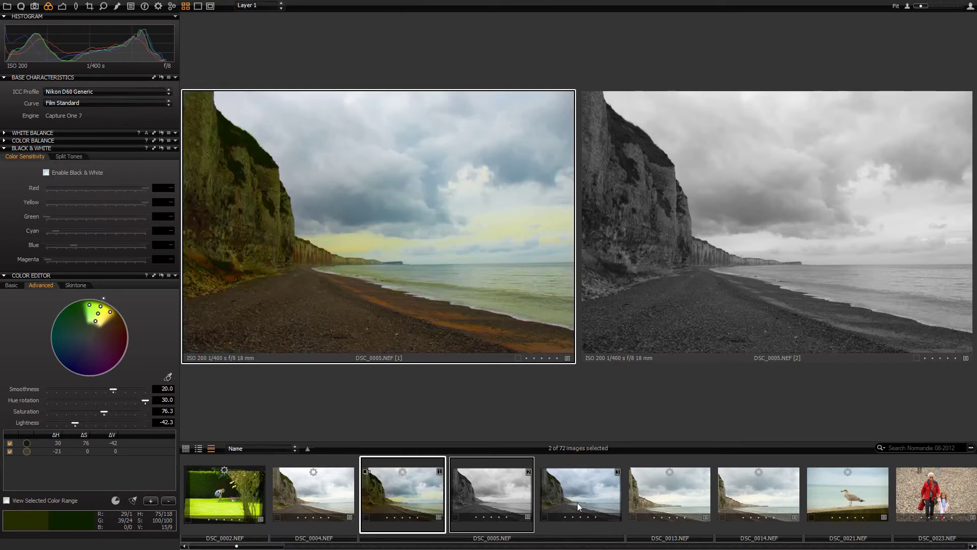
left_click(577, 504)
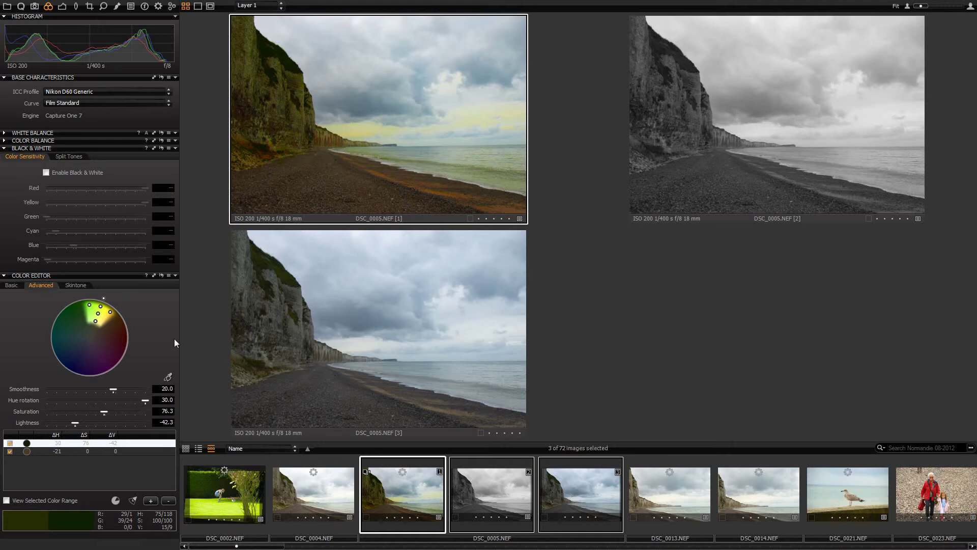
Inspect the two advanced Color Editor corrections on variant 1 and turn its Black & White back on
left_click(38, 450)
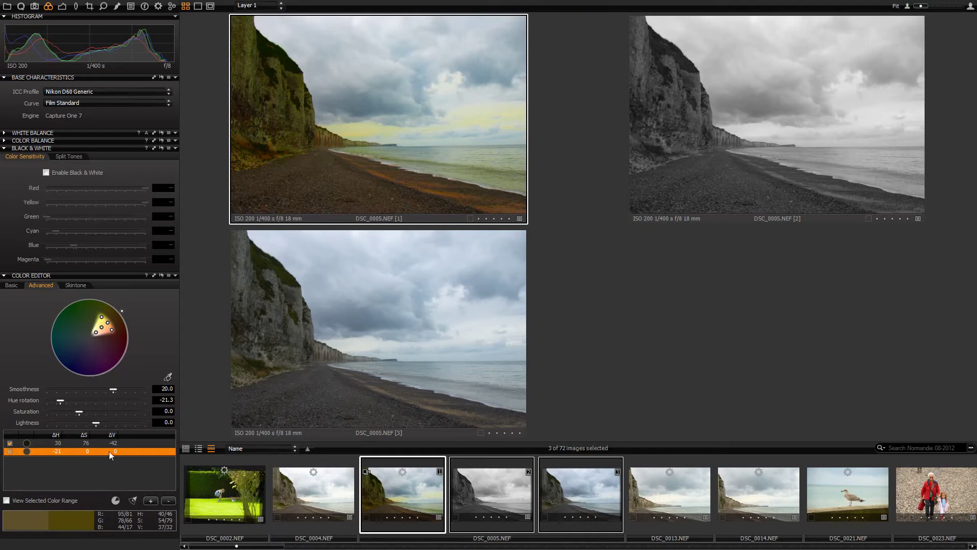
left_click(50, 444)
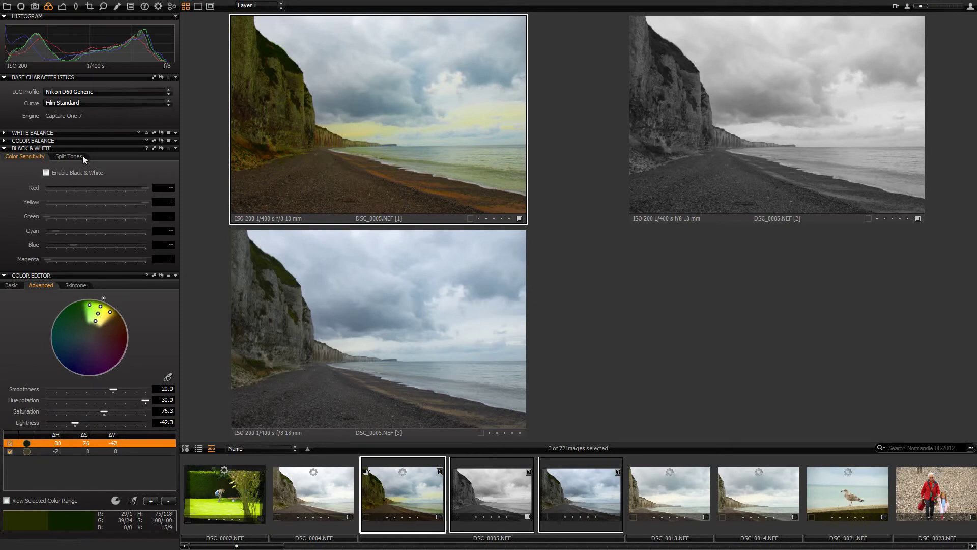
left_click(46, 172)
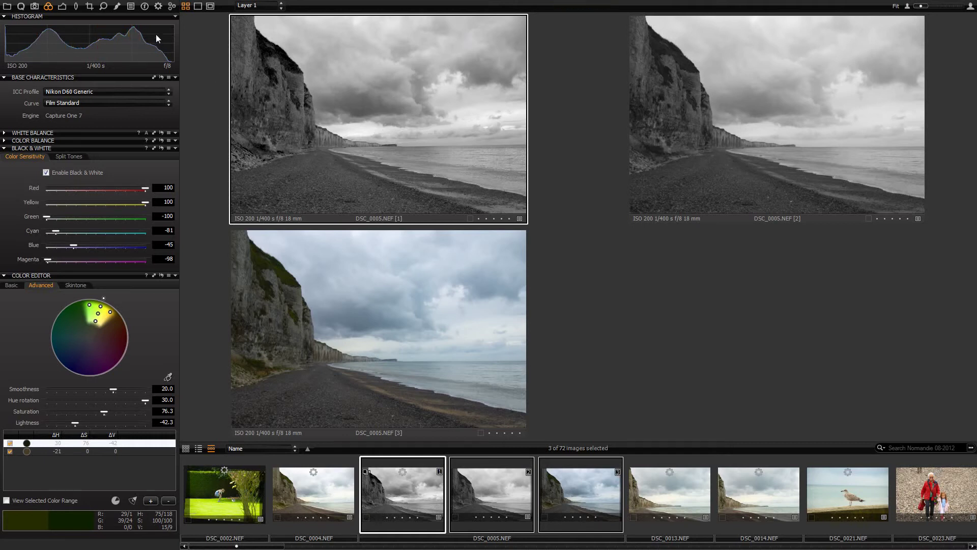
Enable Layer 1 in the local adjustments of variant 1
left_click(117, 5)
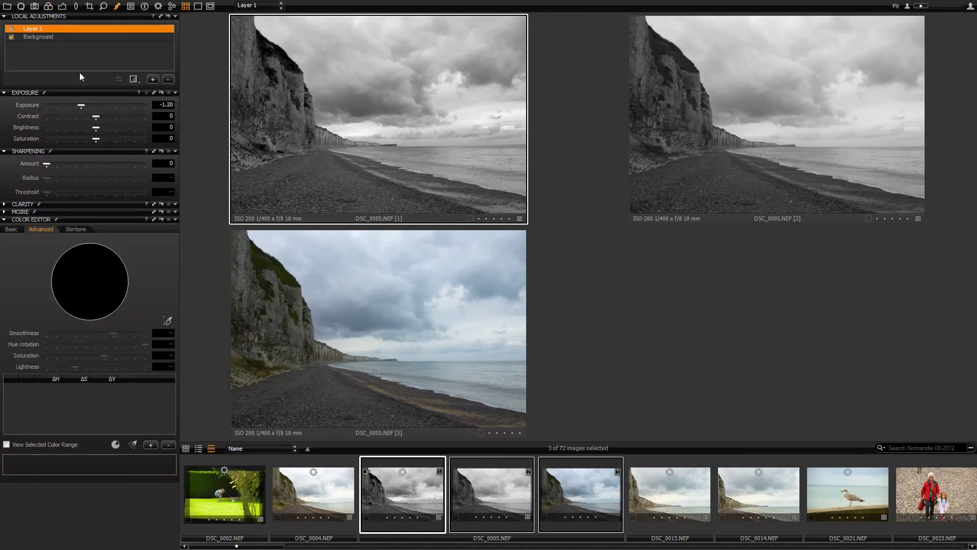
left_click(12, 29)
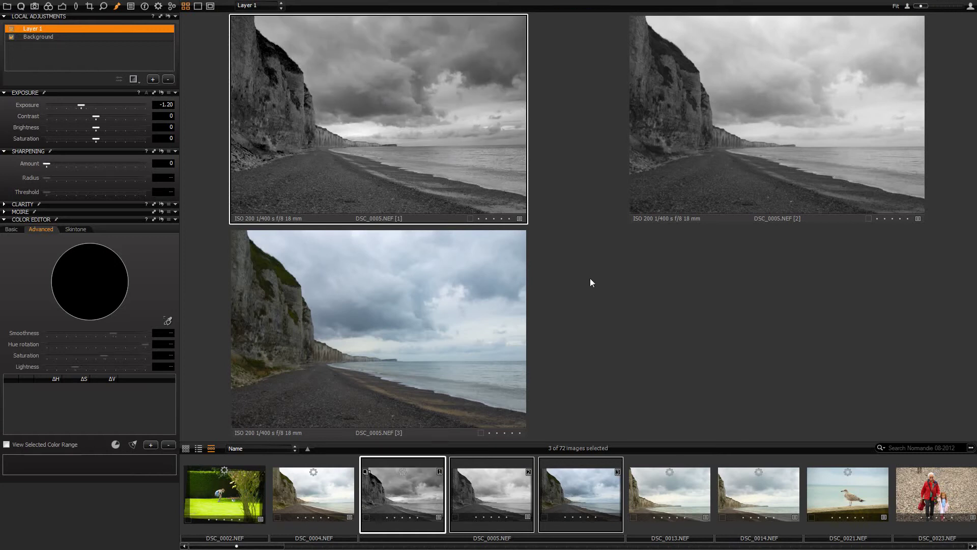
Try always displaying Layer 1's mask, and set it back to display only when drawing
left_click(138, 80)
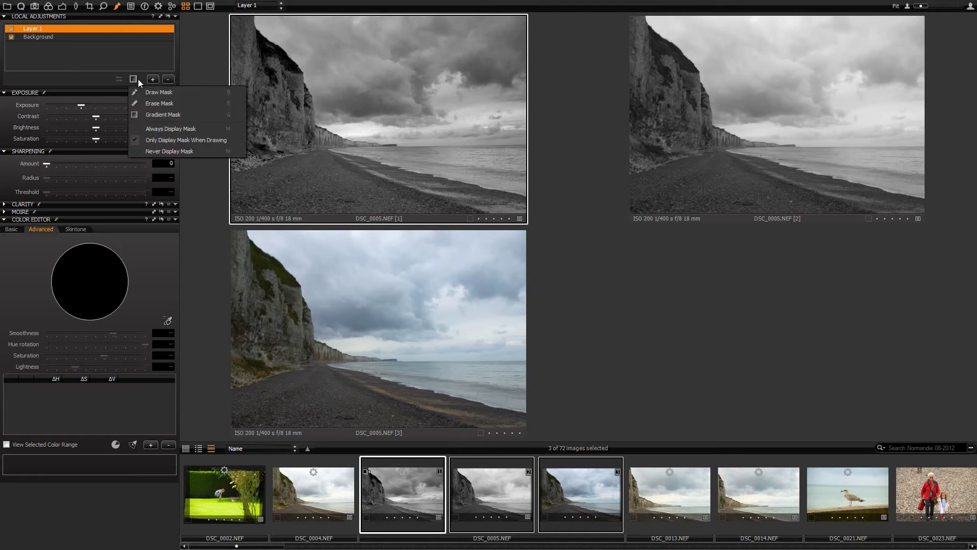
left_click(170, 130)
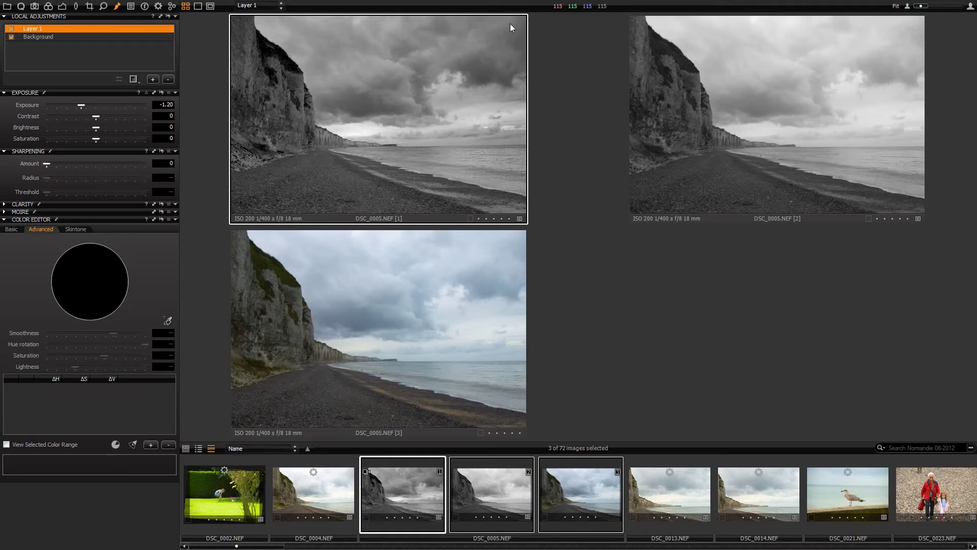
left_click(136, 80)
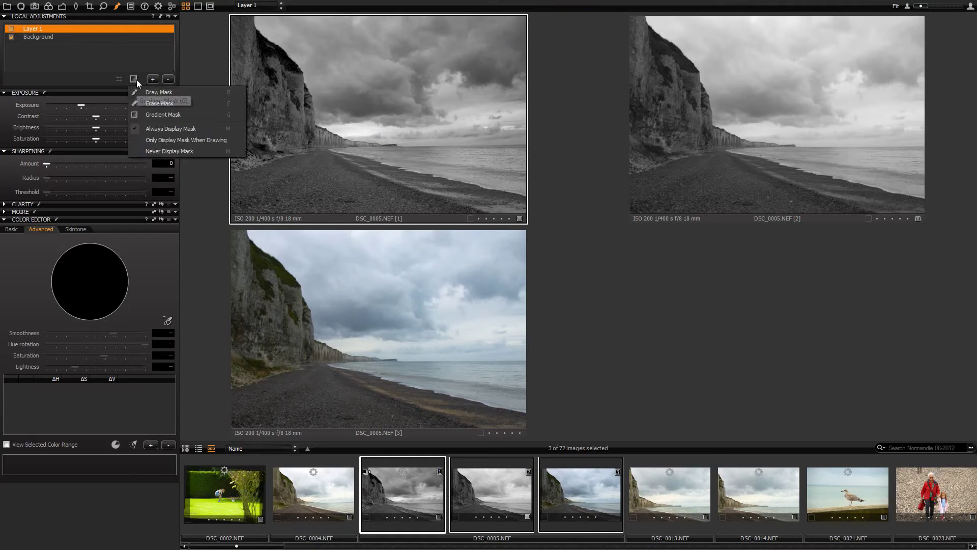
left_click(170, 141)
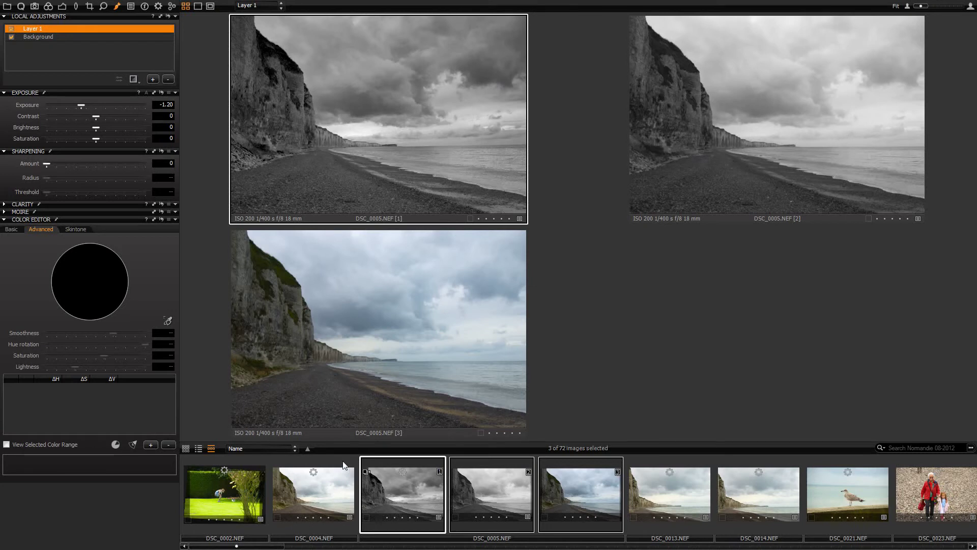
Show only variant 1 in the viewer and set Layer 1's mask to always display
left_click(405, 484)
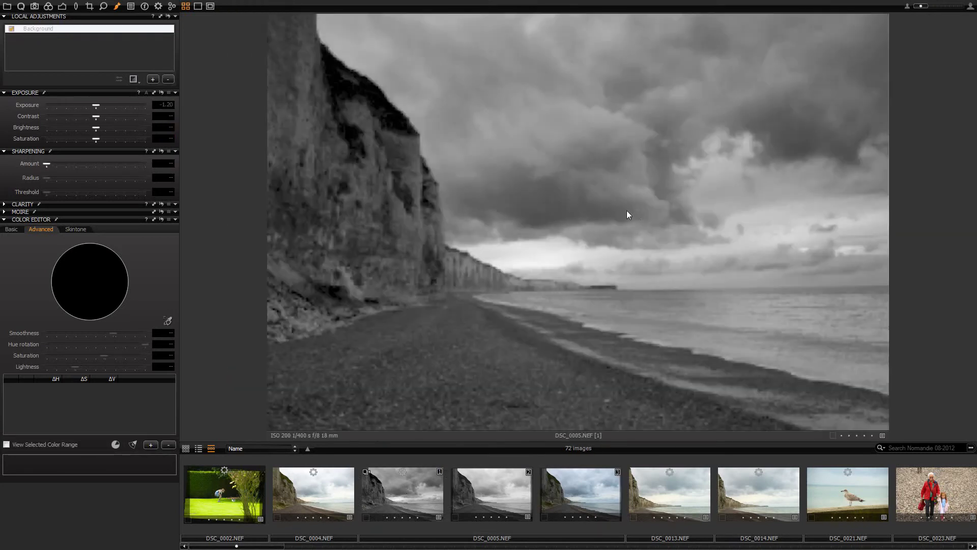
left_click(134, 79)
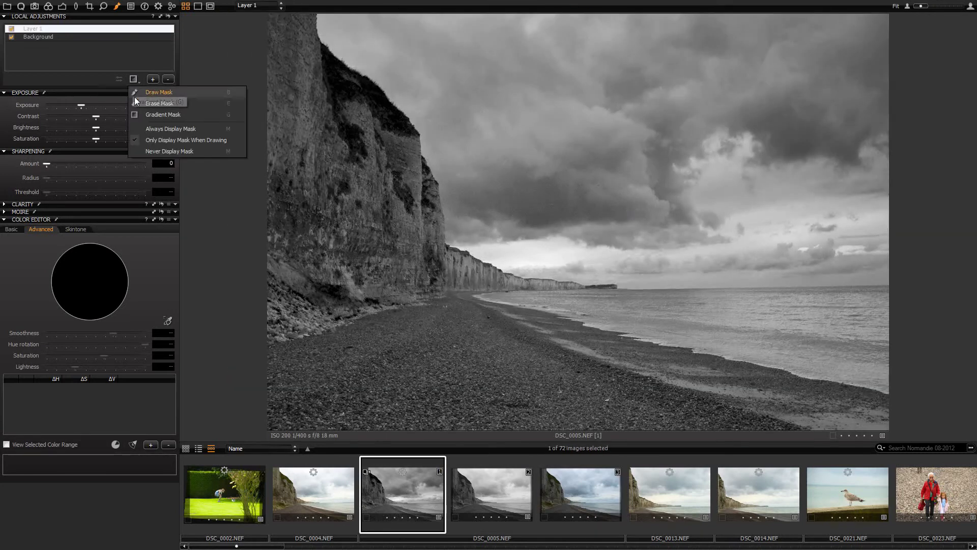
left_click(164, 131)
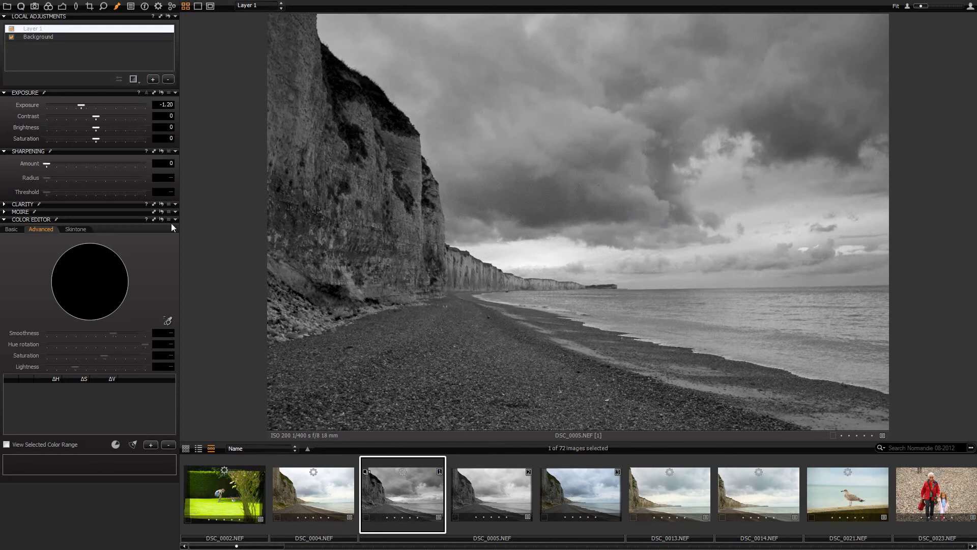
Disable Black & White on variant 1
left_click(48, 6)
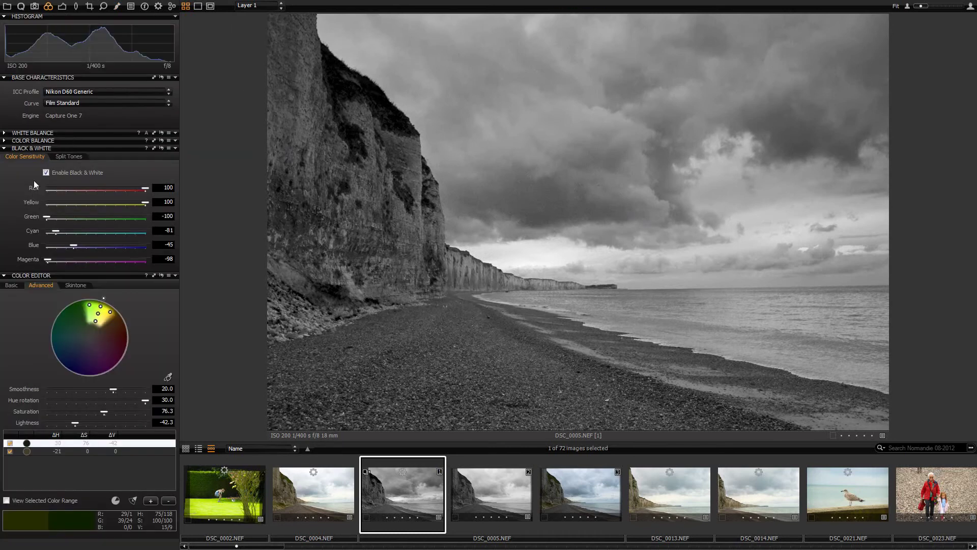
left_click(45, 173)
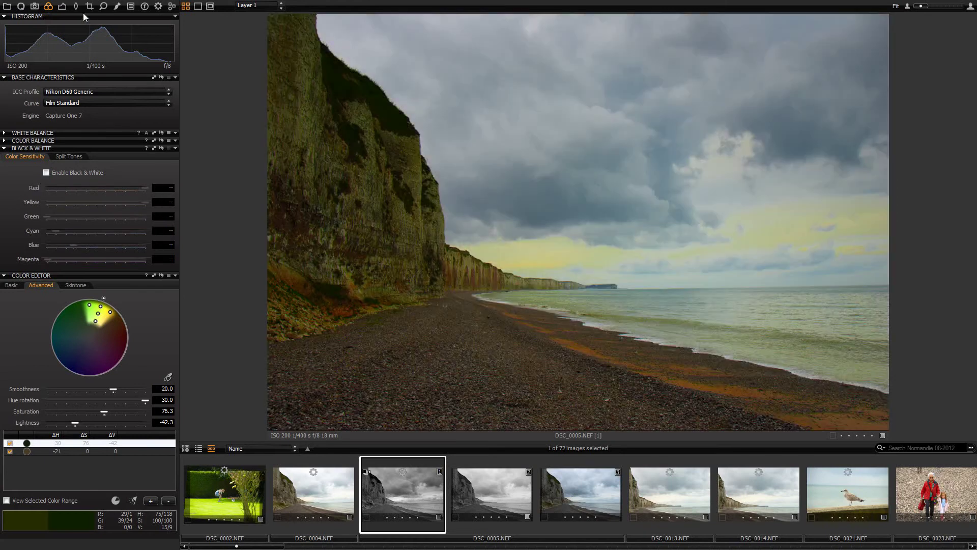
Set Layer 1's mask to display only when drawing, and use Draw Mask to reveal the mask over the sky
left_click(118, 6)
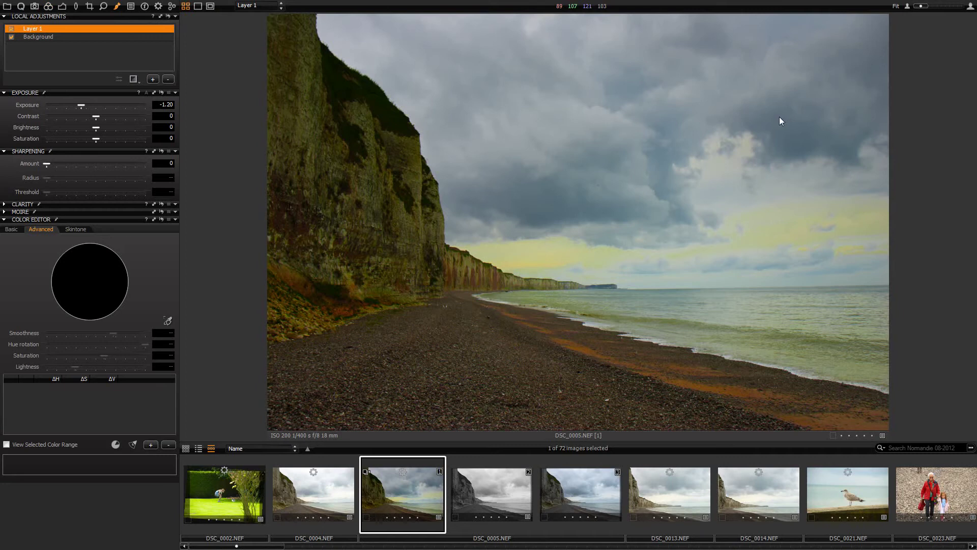
left_click(131, 79)
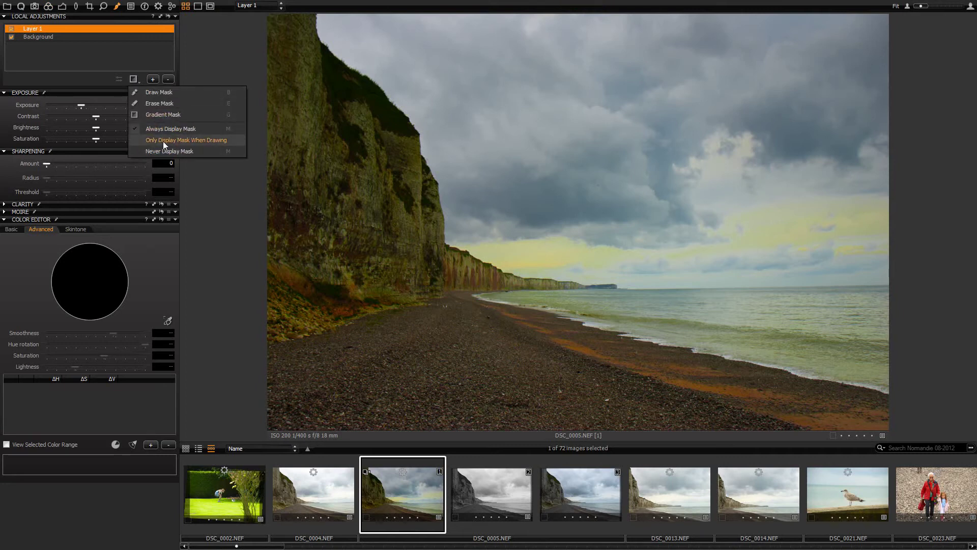
left_click(163, 141)
left_click(135, 80)
left_click(147, 94)
left_click(877, 33)
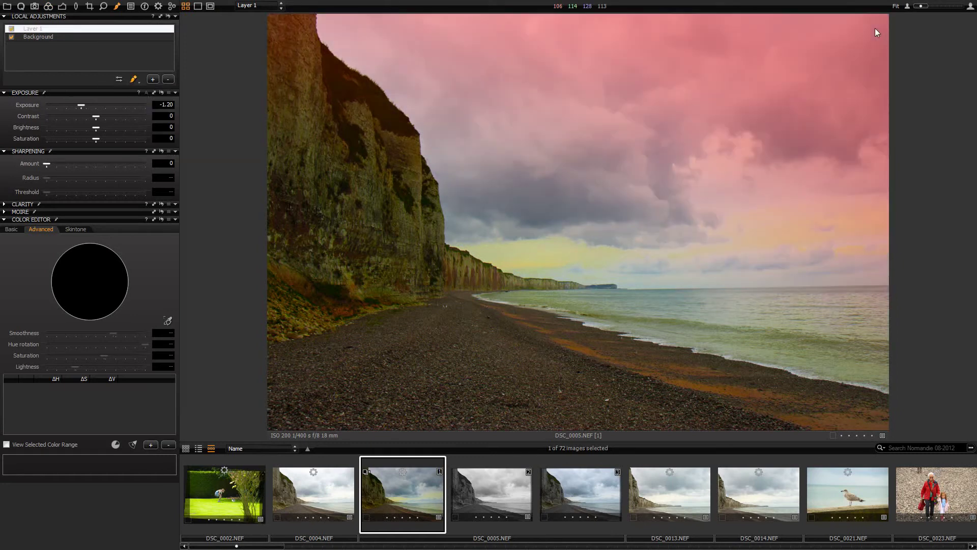
Display Layer 1's mask and return it to display only when drawing, and compare the sky with Layer 1 turned off and on
left_click(135, 80)
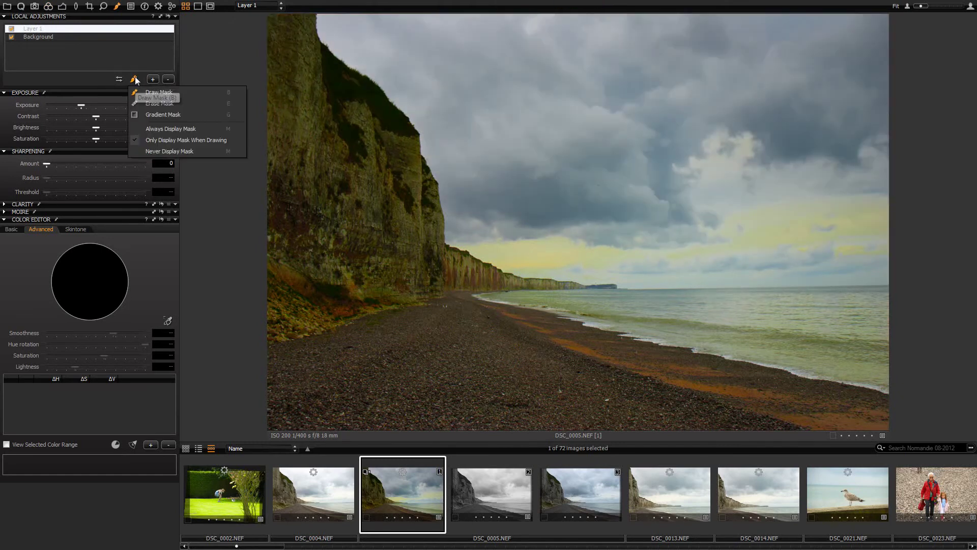
left_click(160, 128)
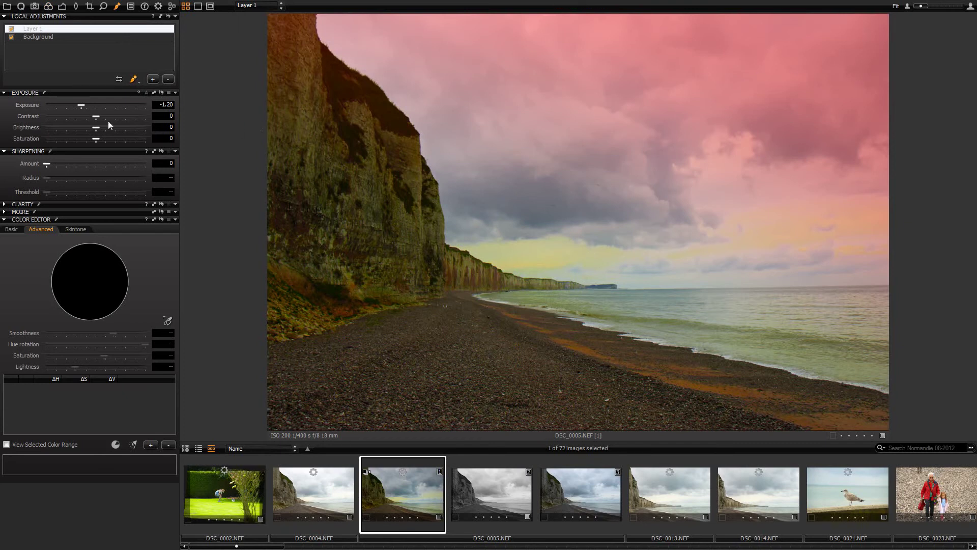
left_click(132, 80)
left_click(158, 139)
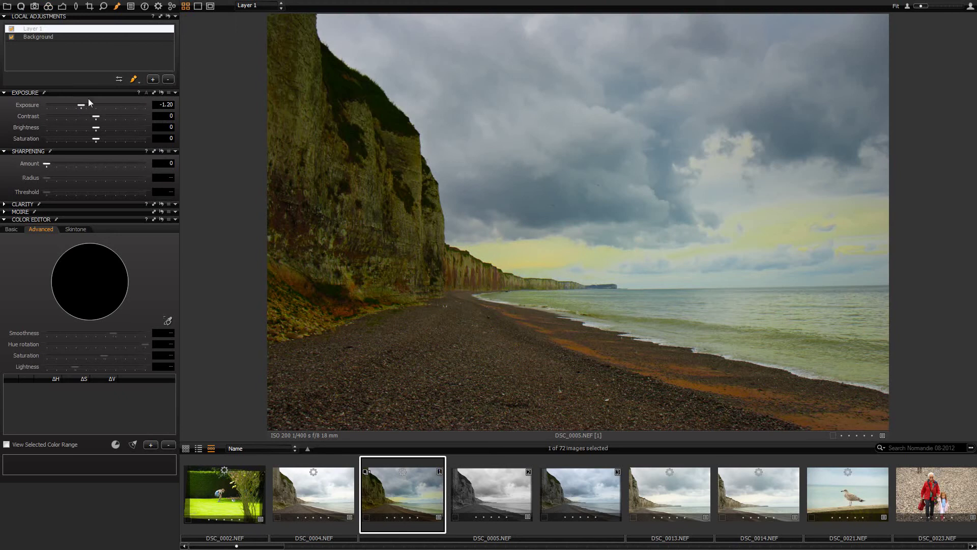
left_click(11, 29)
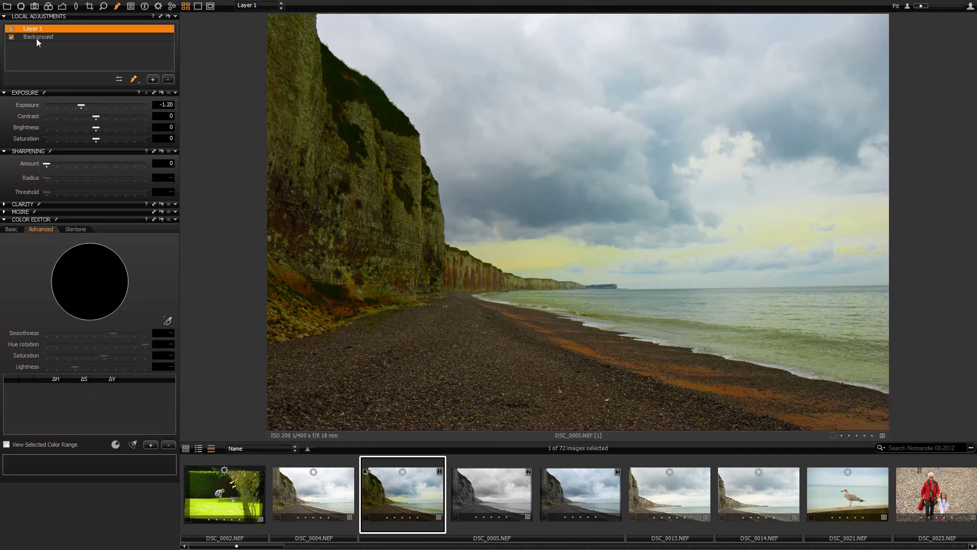
left_click(11, 29)
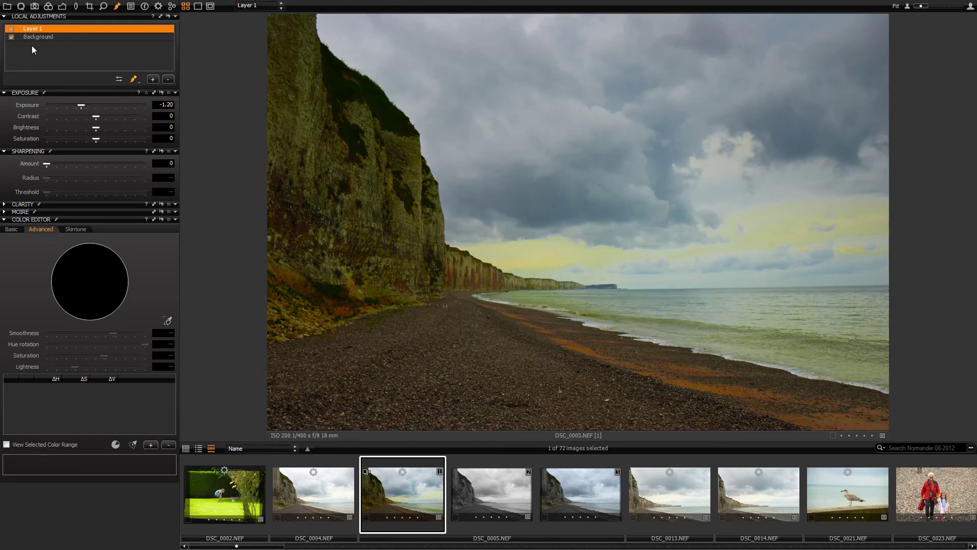
Enable Black & White on variant 1 of DSC_0005 and show its three variants side by side
left_click(49, 6)
left_click(47, 172)
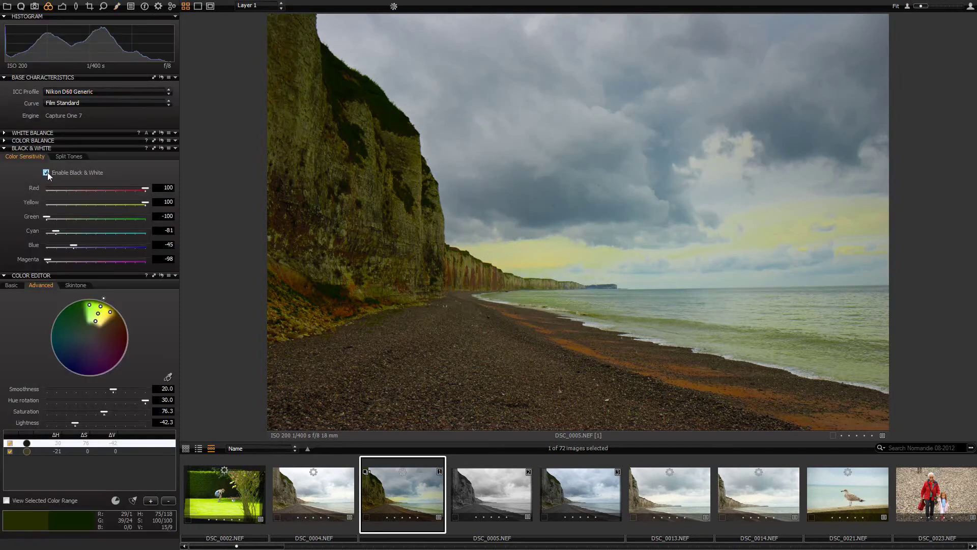
left_click(579, 489)
left_click(576, 487, "shift")
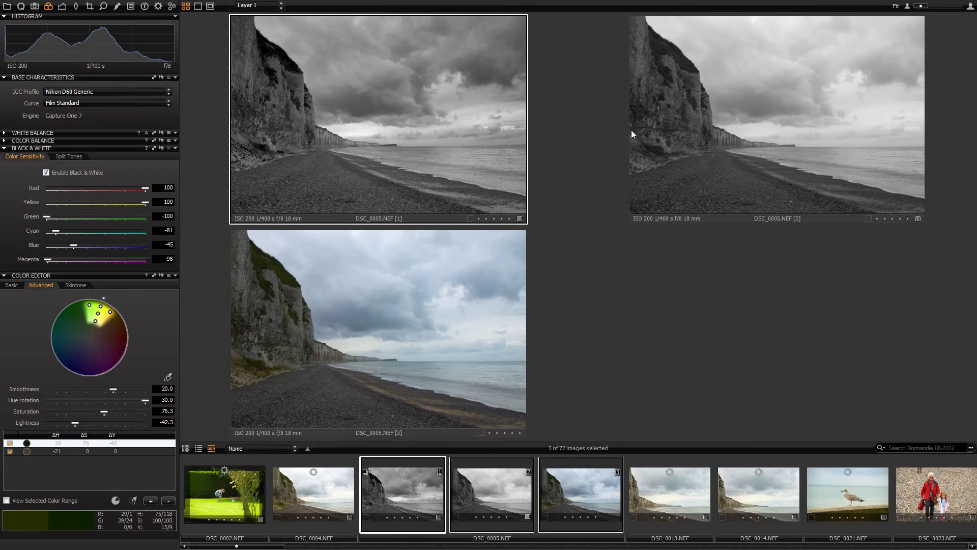
Open variant 2 of DSC_0047 and reduce its saturation to -100
left_click_drag(250, 546, 473, 546)
left_click(439, 491)
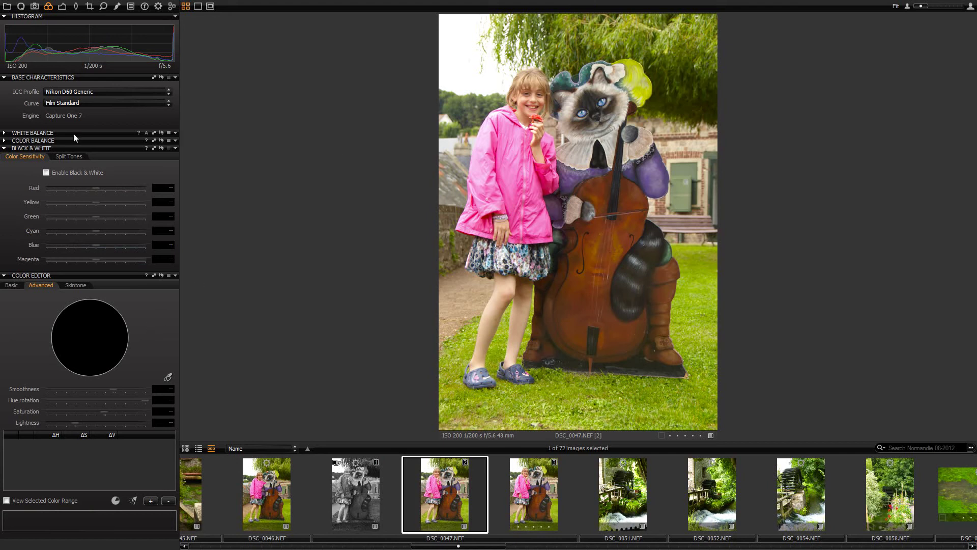
left_click(21, 6)
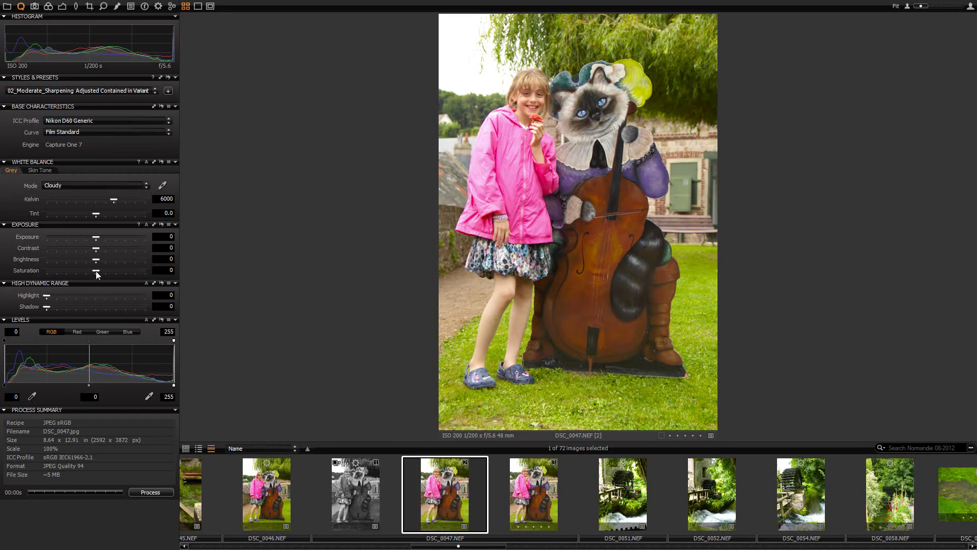
left_click_drag(97, 269, 38, 273)
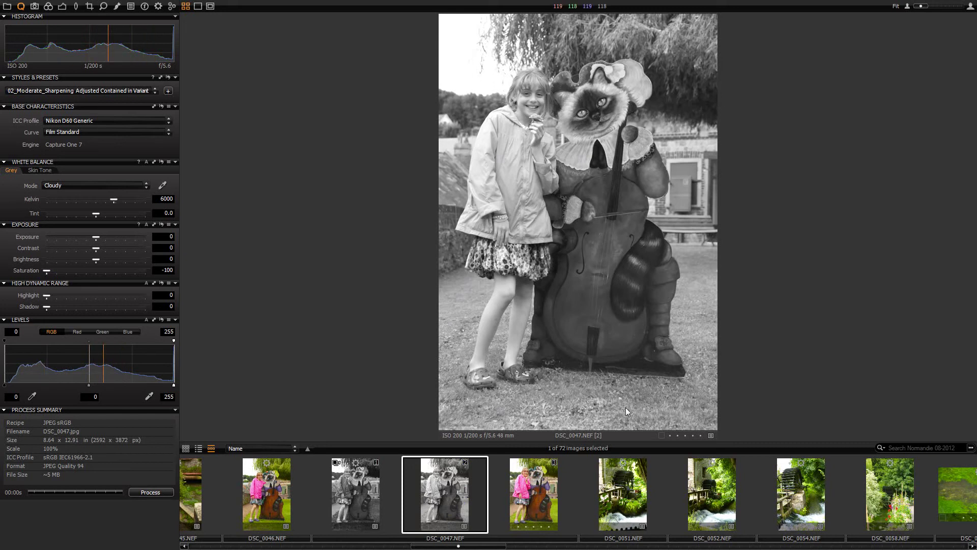
Compare all three variants of DSC_0047 side by side, with the color tools shown
left_click(529, 488)
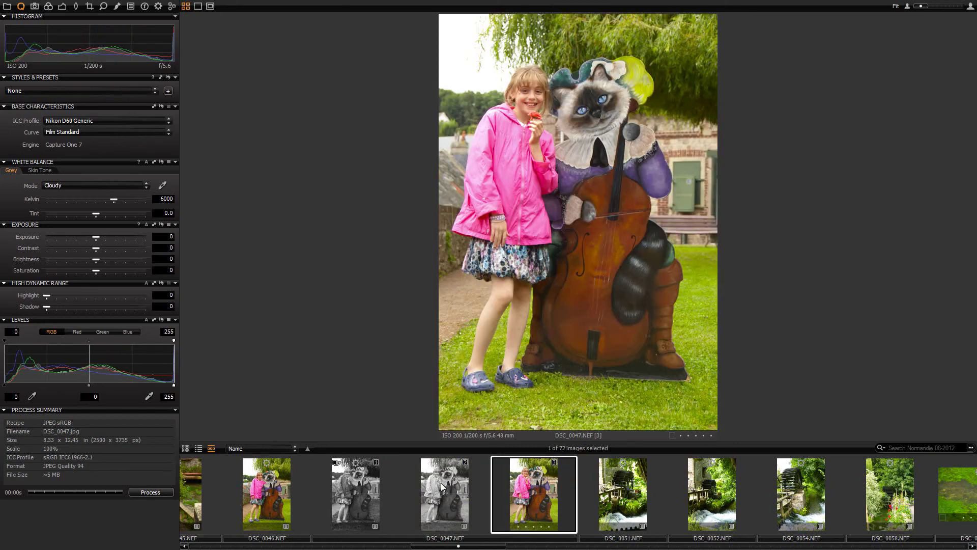
left_click(427, 490, "ctrl")
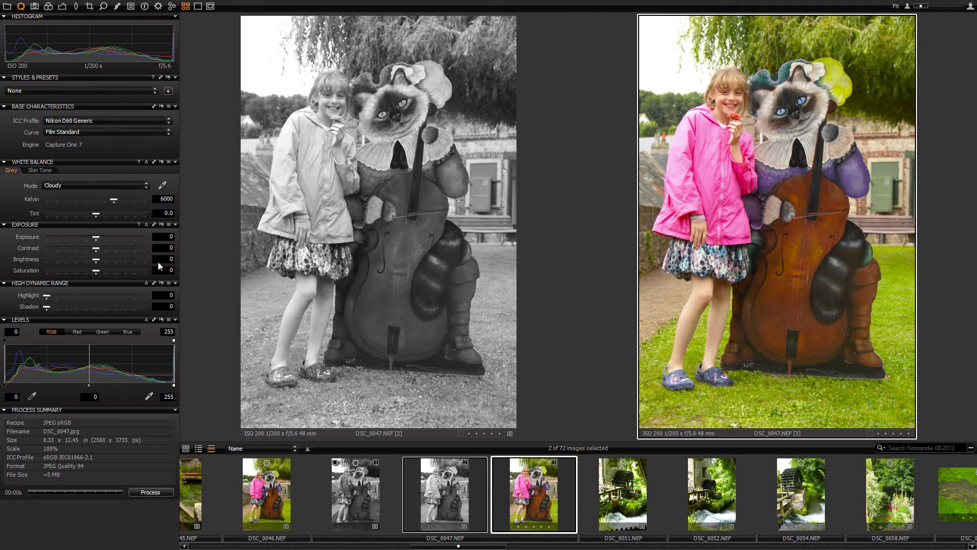
left_click(48, 7)
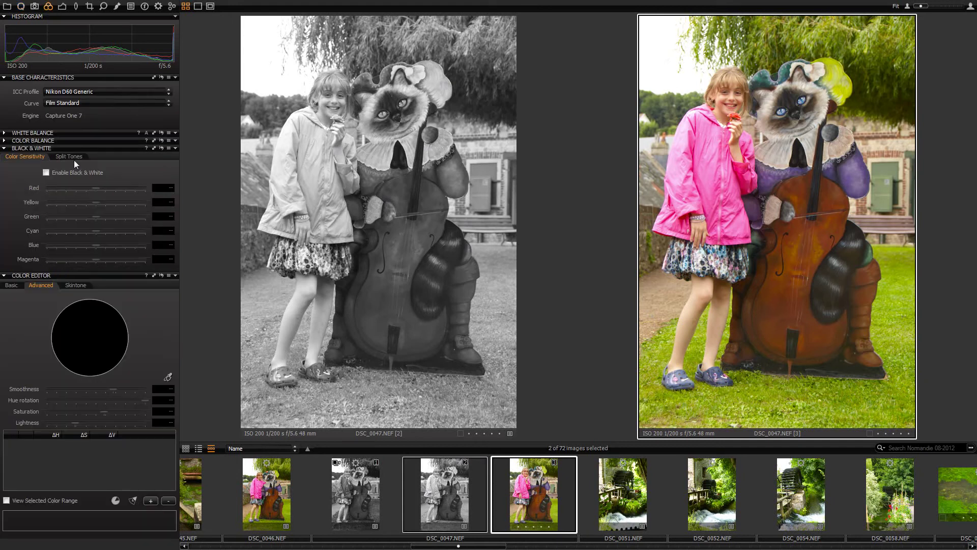
left_click(356, 497, "ctrl")
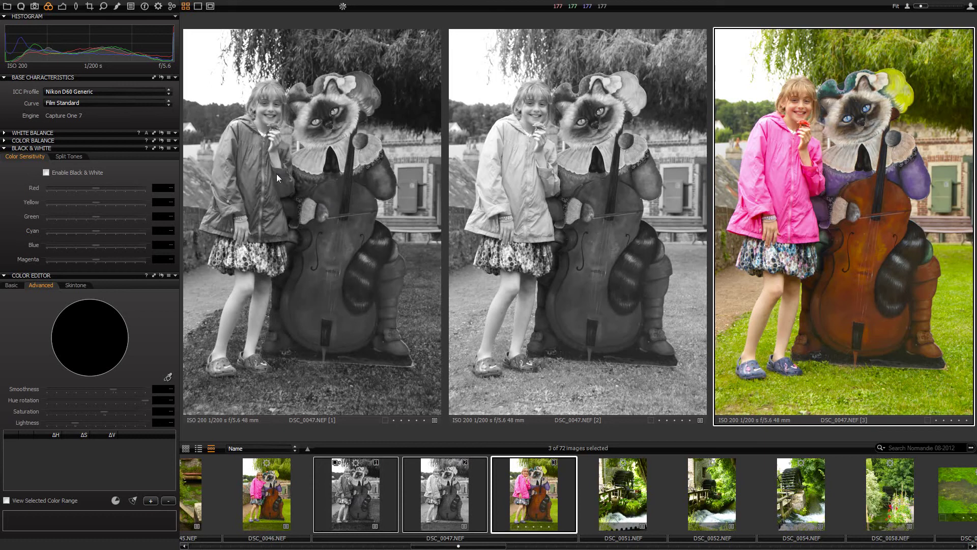
On variant 1 of DSC_0047, select the first Color Editor correction, try a green sensitivity of 20, and set it to -10
left_click(326, 260)
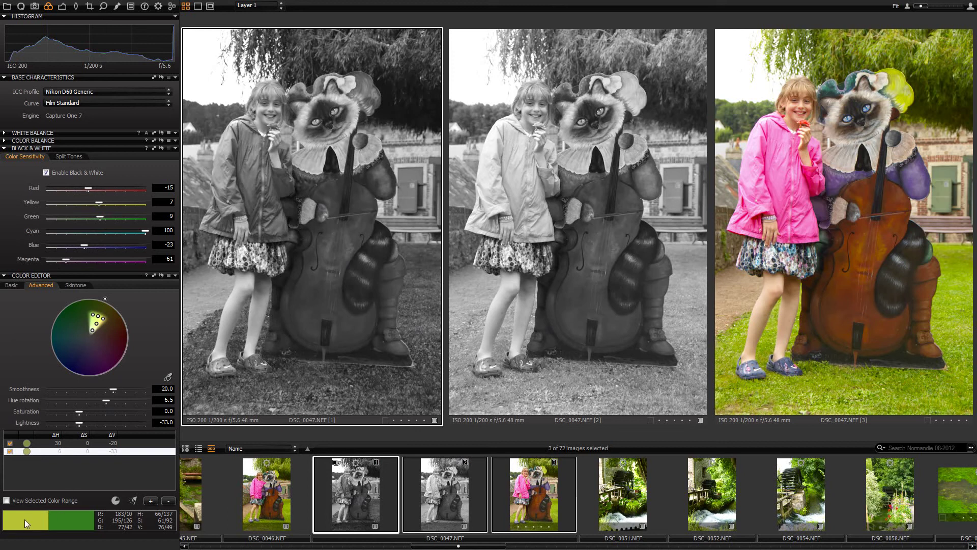
left_click(61, 442)
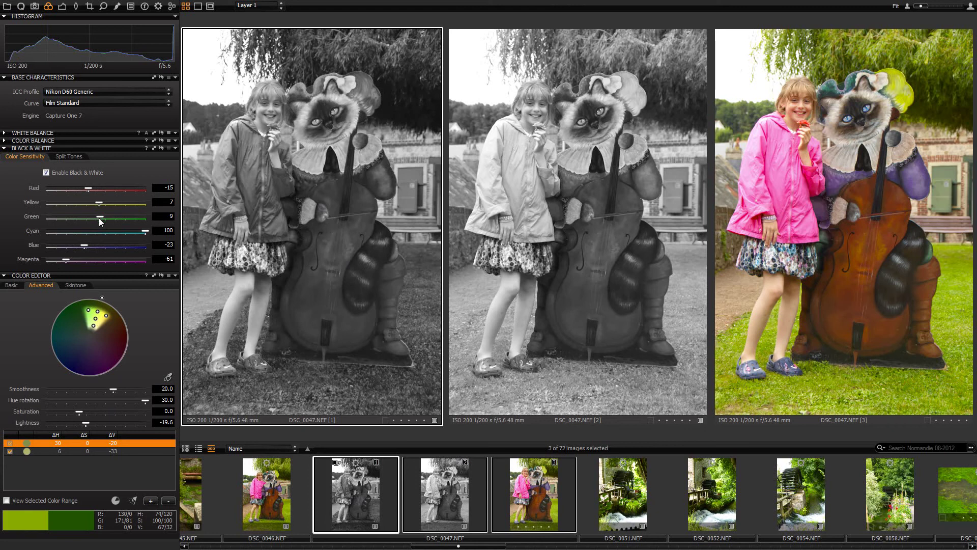
mouse_move(99, 217)
left_mouse_down()
mouse_move(51, 221)
mouse_move(106, 217)
left_mouse_up()
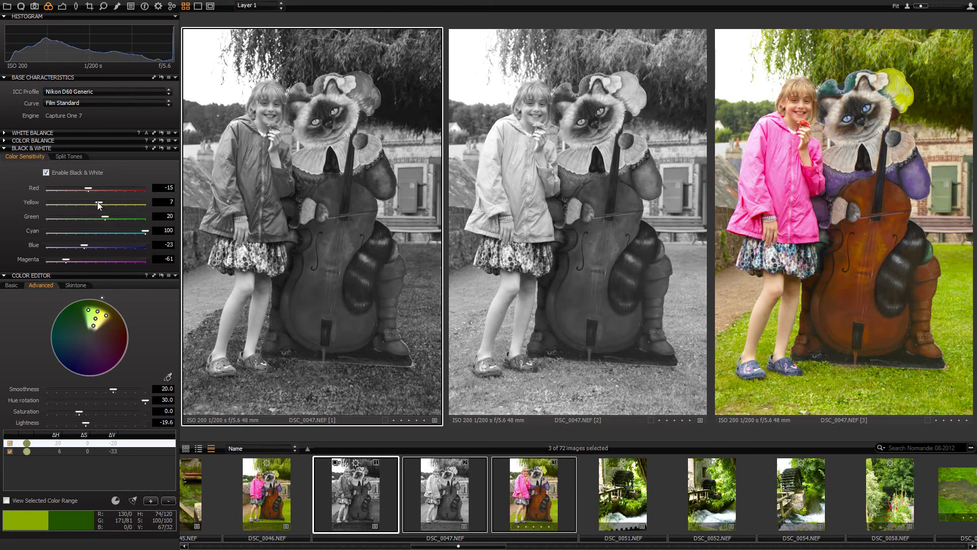
left_click_drag(108, 215, 93, 214)
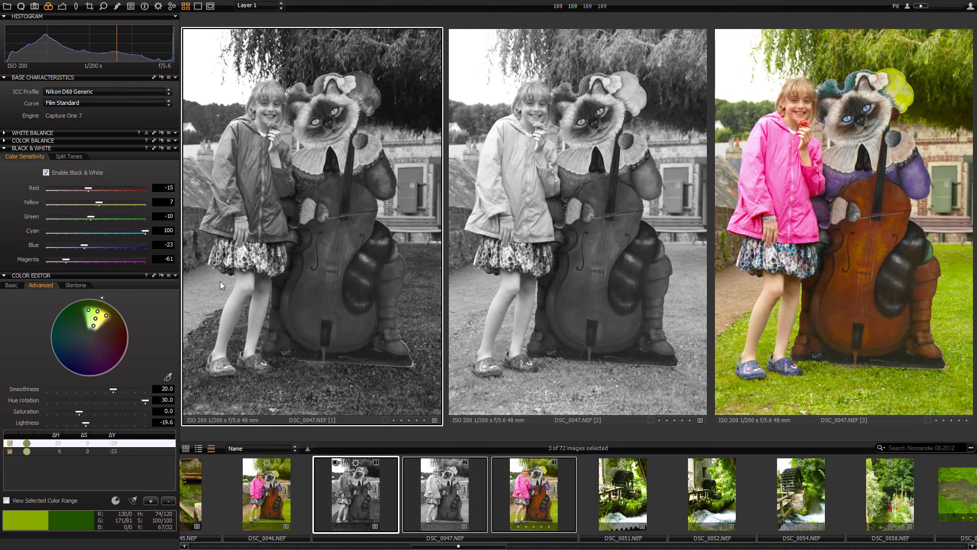
Try a yellow sensitivity of -81 on variant 1's black-and-white conversion, and set it back to 7
left_click_drag(99, 203, 55, 197)
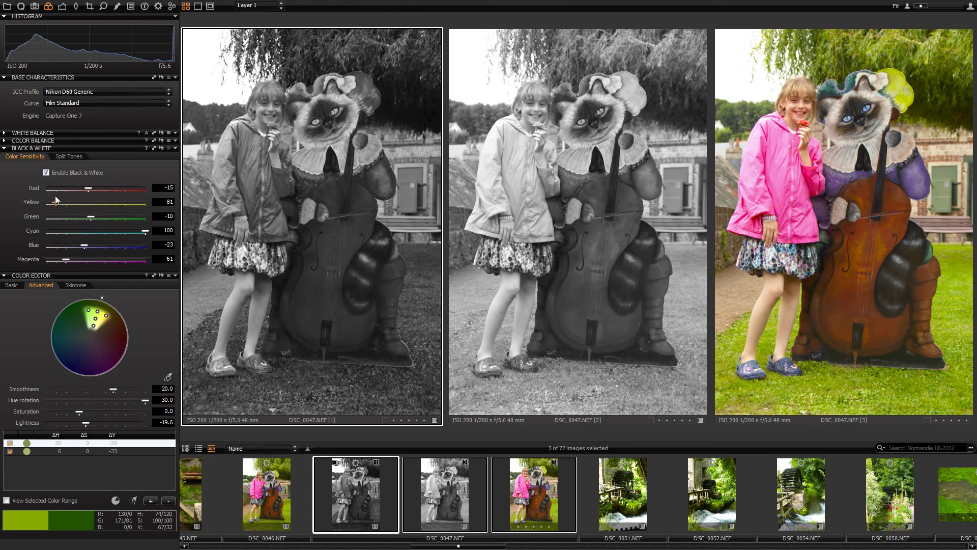
left_click_drag(55, 197, 99, 204)
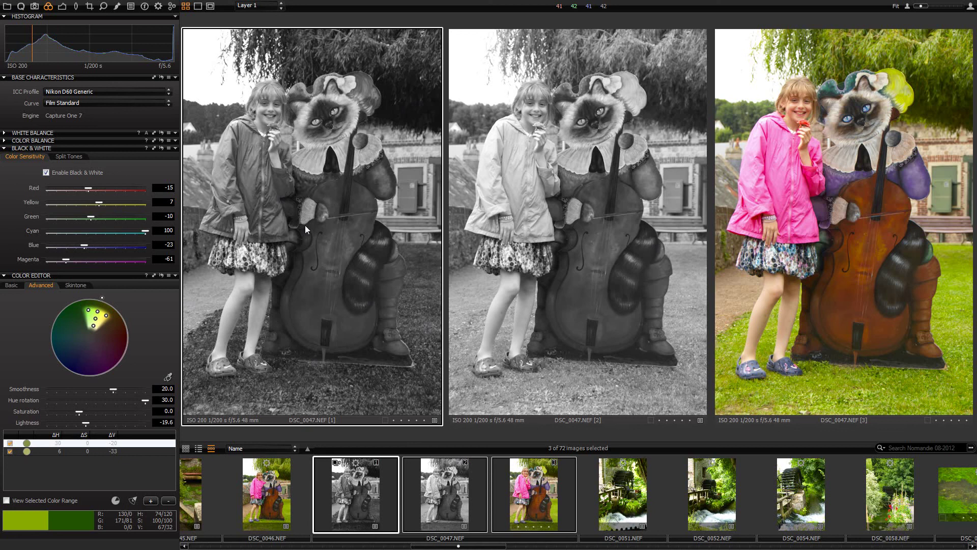
key("alt+Tab")
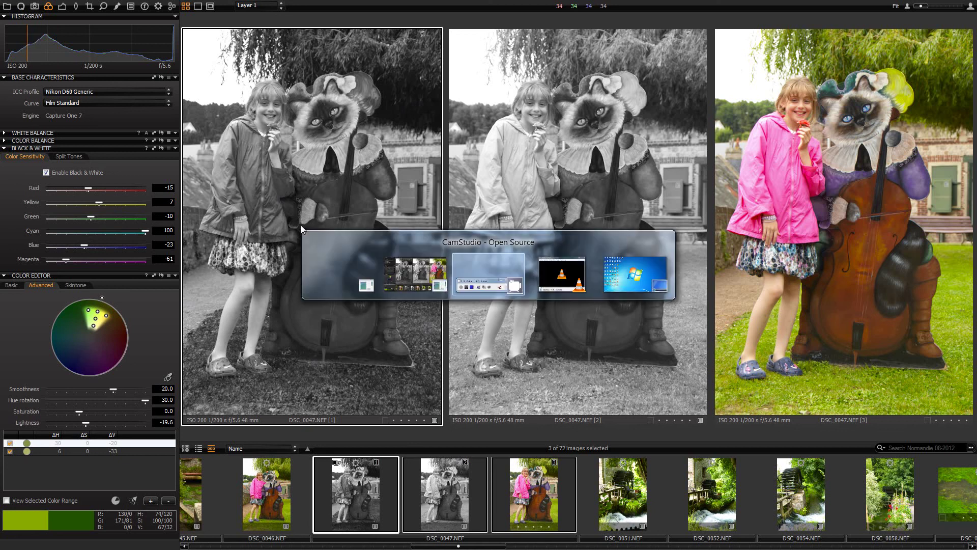